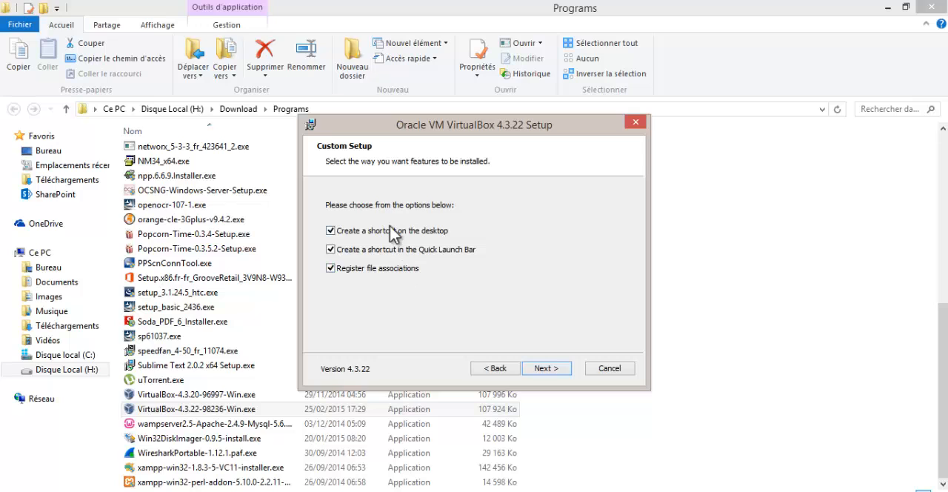
- Install VirtualBox 4.3.22 with desktop and Quick Launch shortcuts and file associations, accepting the network interruption, and start it after installation
left_click(539, 369)
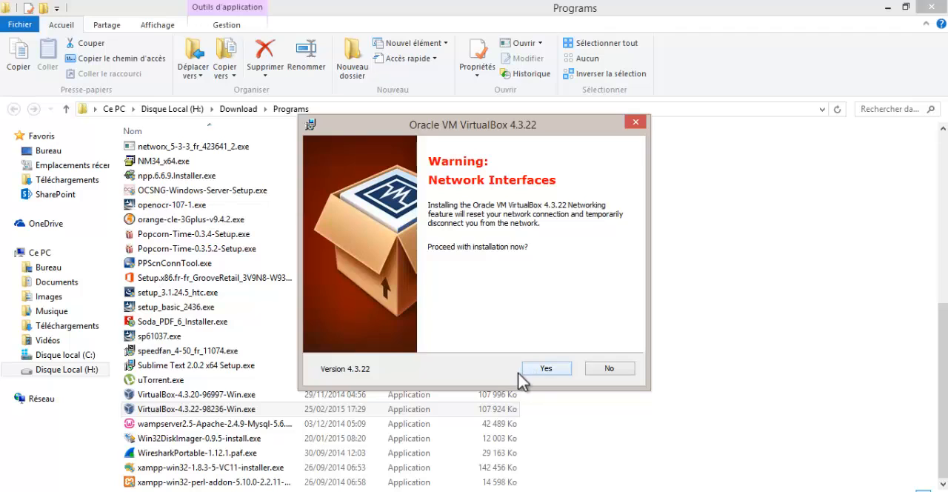
left_click(537, 367)
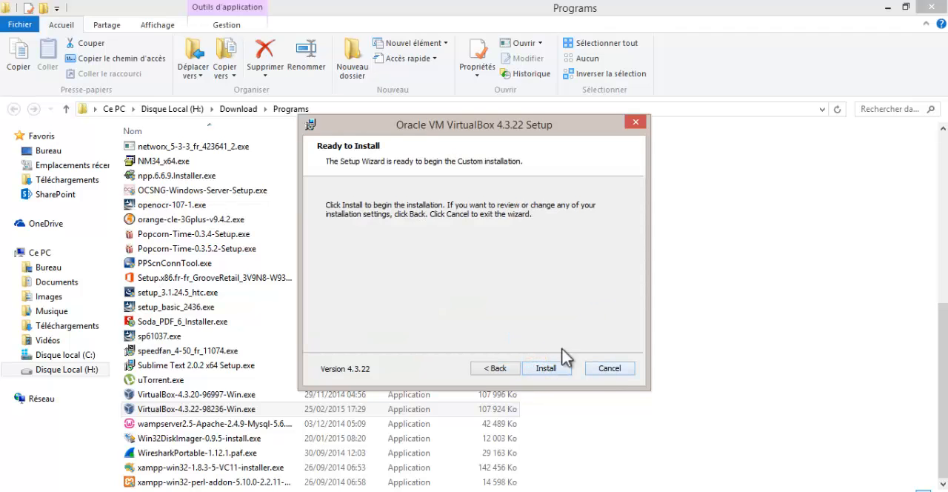
left_click(548, 368)
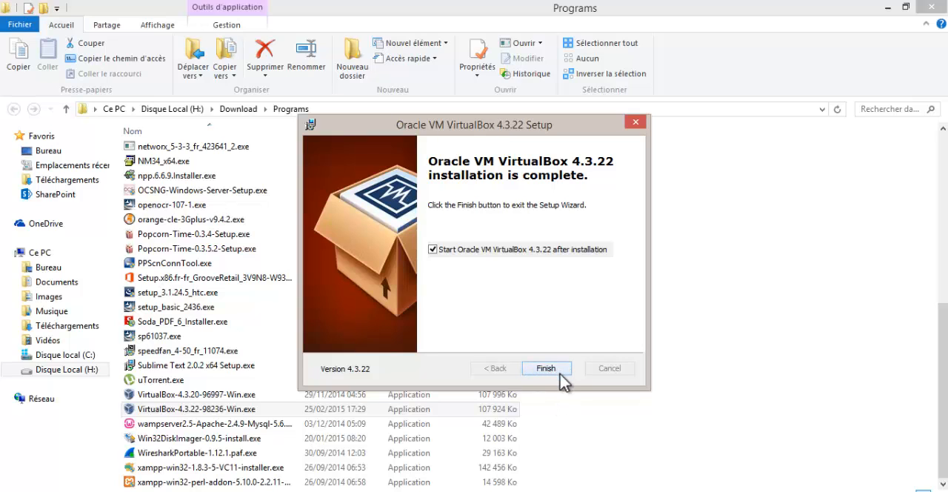
left_click(560, 373)
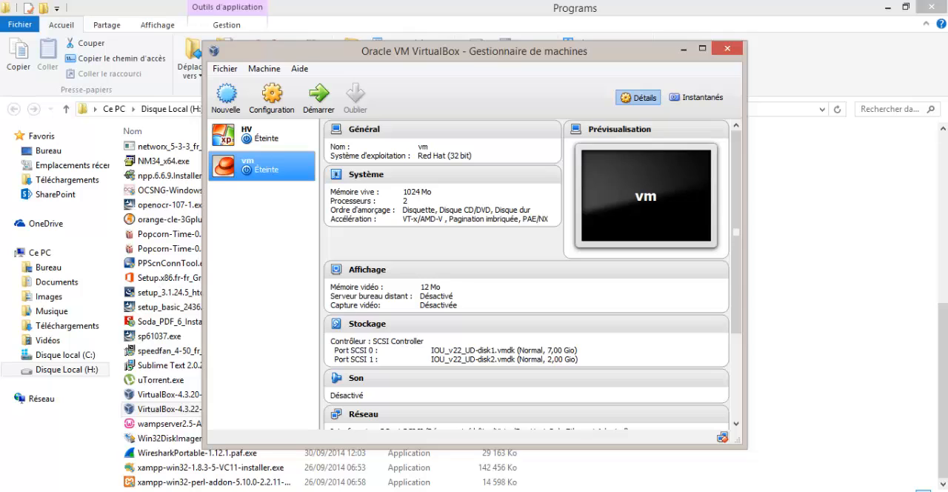
- Minimize the Programs folder and the presentation so only the virtual machine manager remains over the desktop
left_click(887, 8)
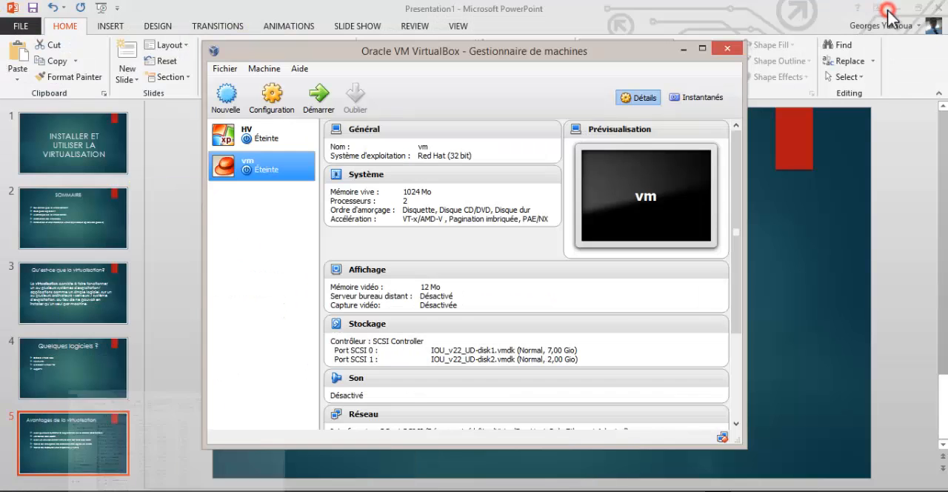
left_click(896, 8)
left_click(897, 8)
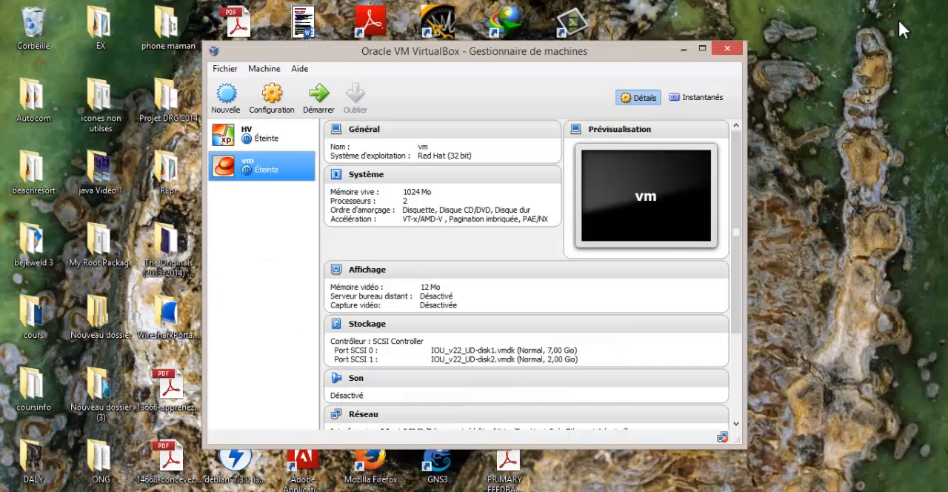
- Compare the existing HV and vm machines, and delete the HV machine together with all its files
left_click(244, 140)
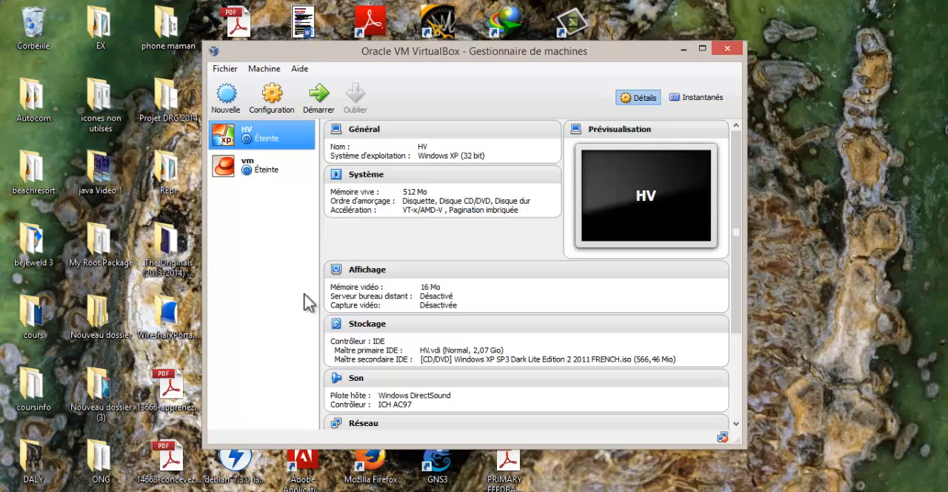
left_click(267, 171)
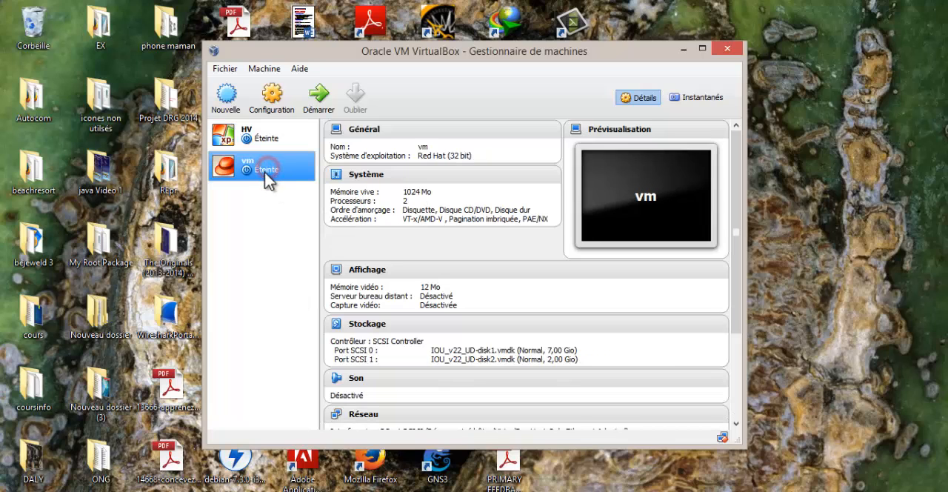
left_click(265, 139)
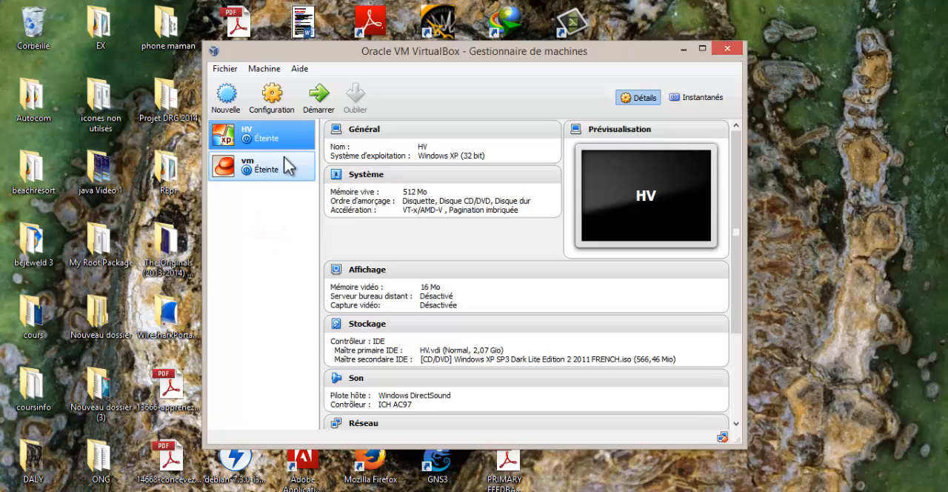
right_click(269, 139)
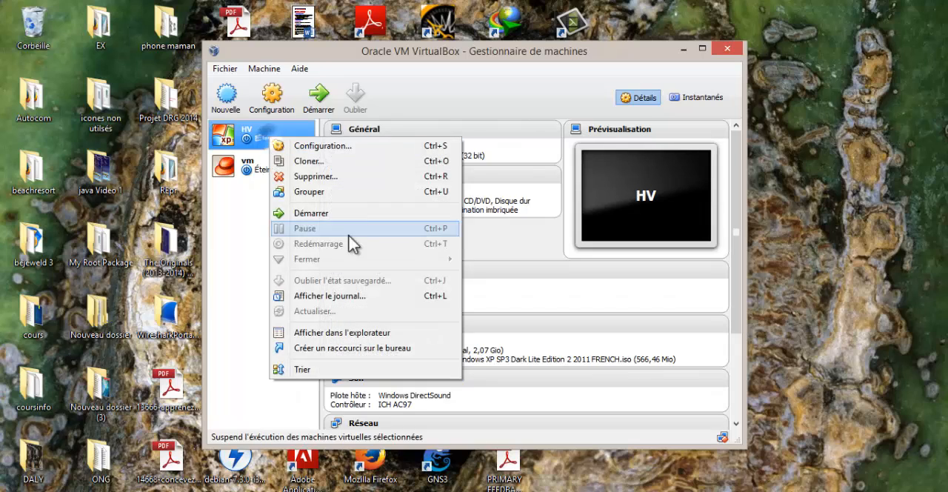
left_click(342, 181)
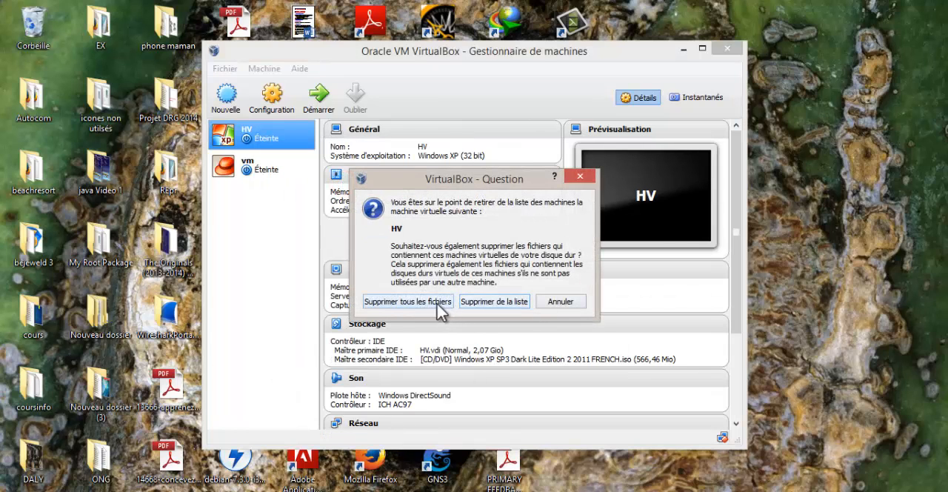
left_click(439, 302)
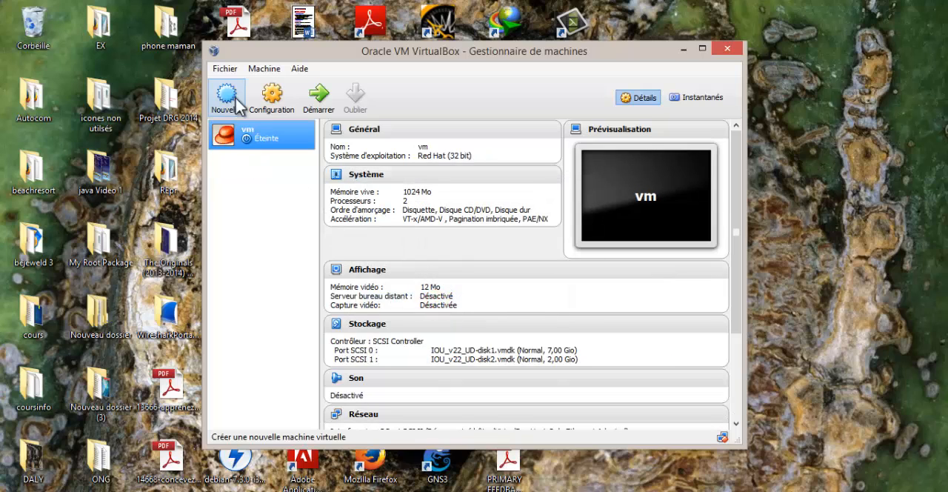
left_click(225, 68)
mouse_move(264, 68)
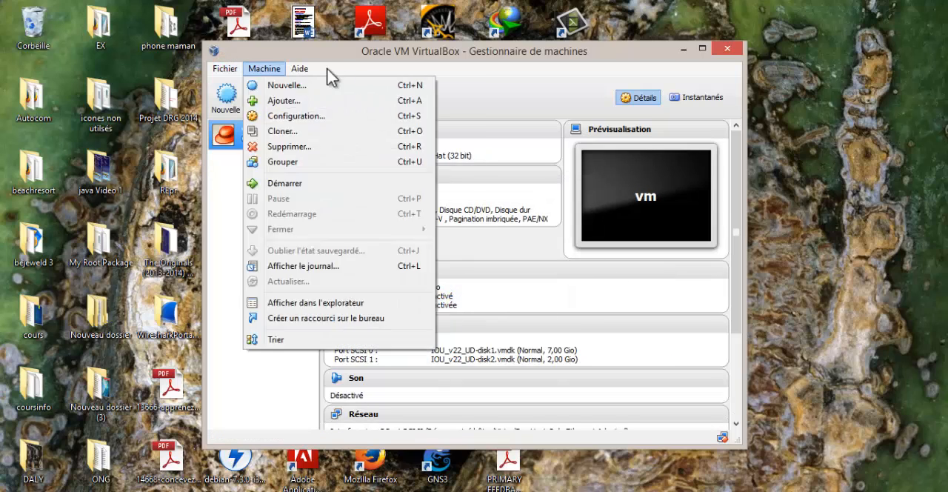
left_click(351, 62)
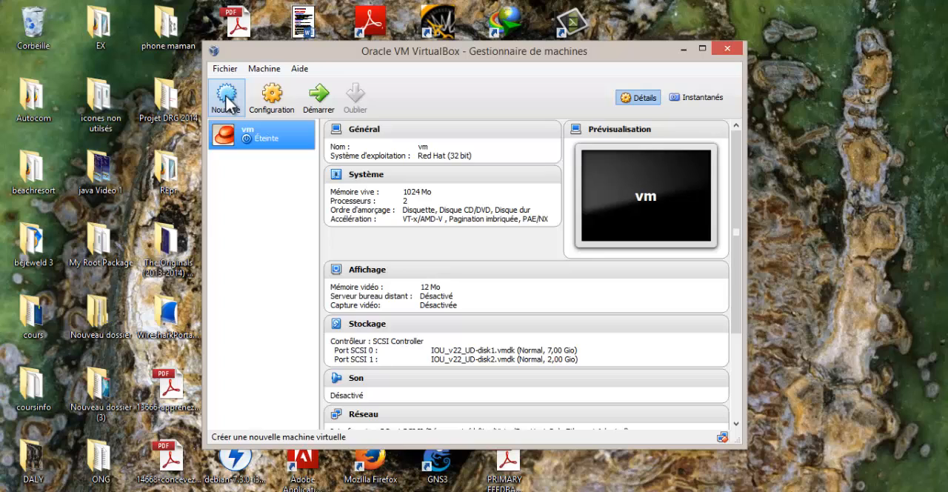
- Begin a new virtual machine named TechnoDream with type Microsoft Windows and version Windows XP (64 bit)
left_click(226, 98)
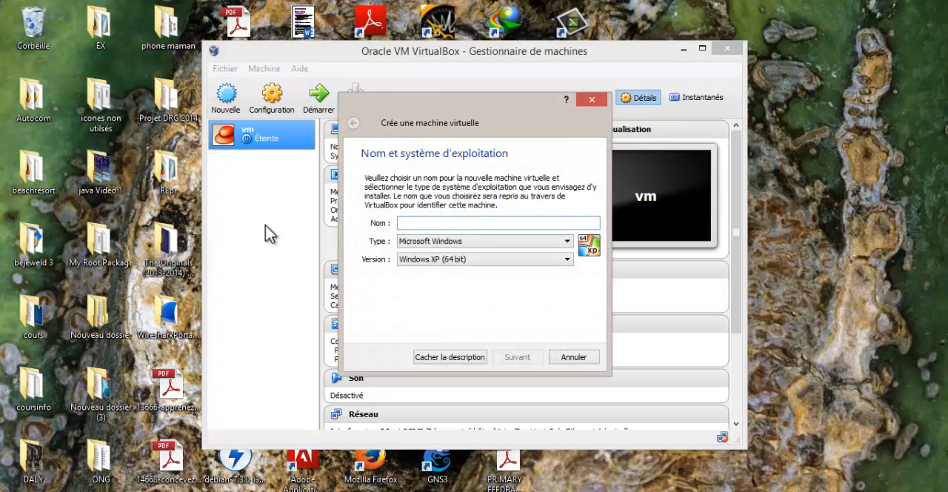
left_click(494, 260)
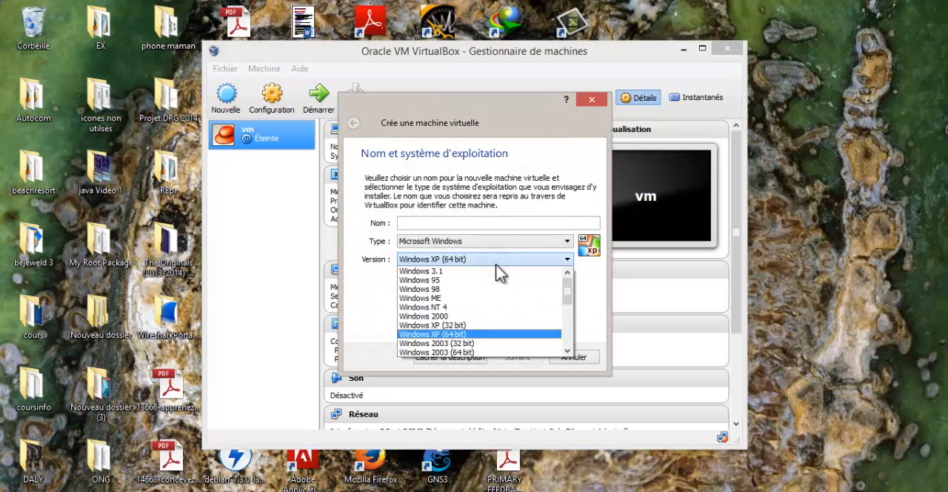
left_click(483, 335)
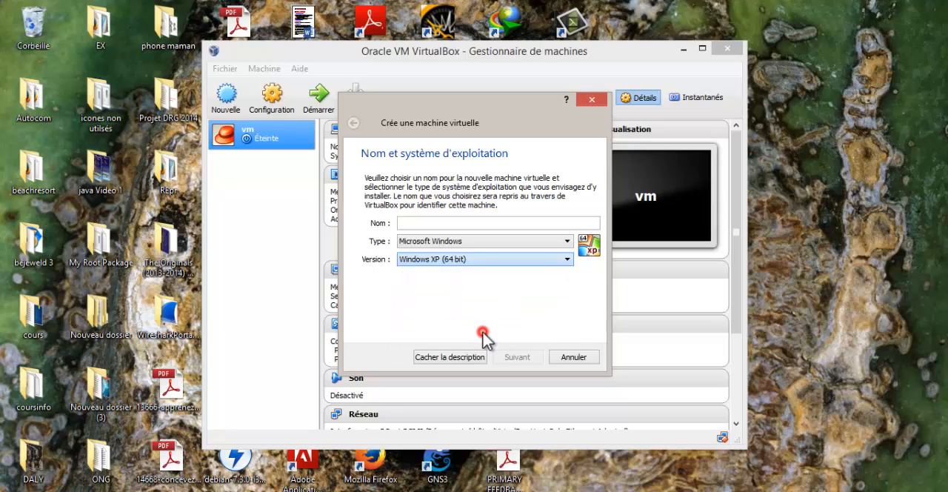
left_click(517, 243)
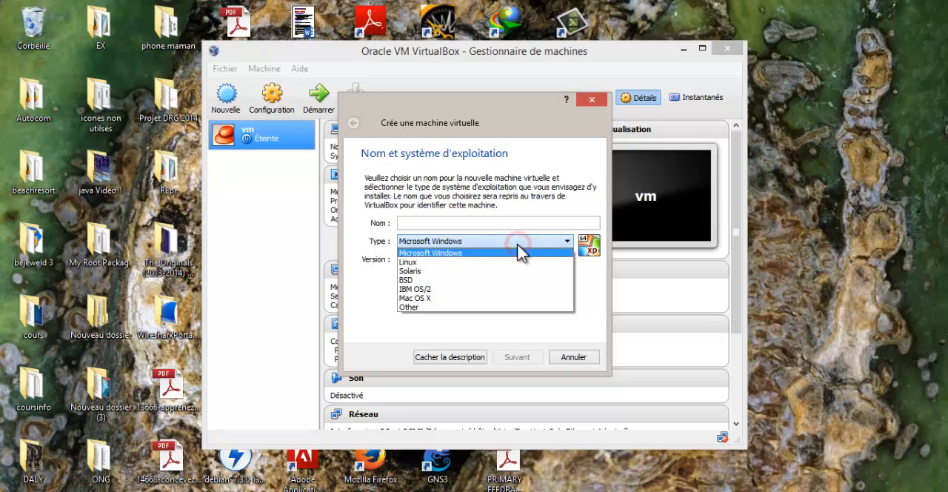
left_click(519, 253)
left_click(498, 224)
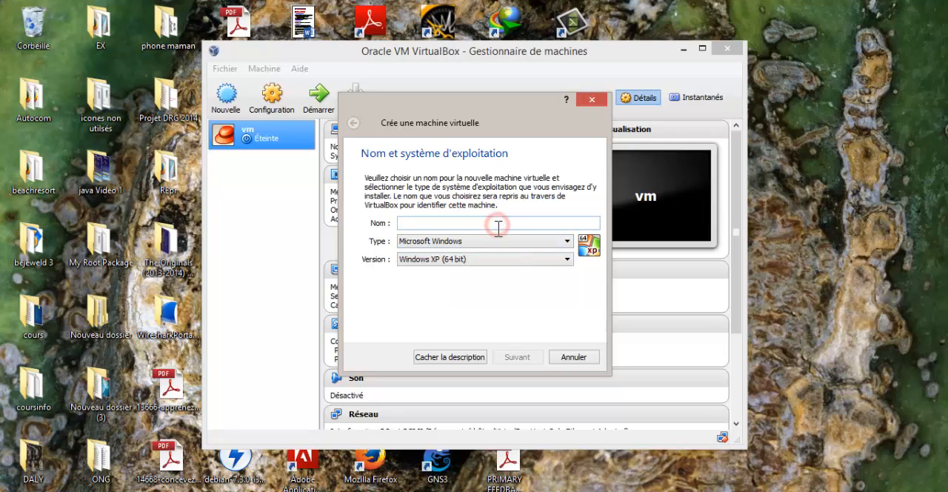
type("TechnoDream")
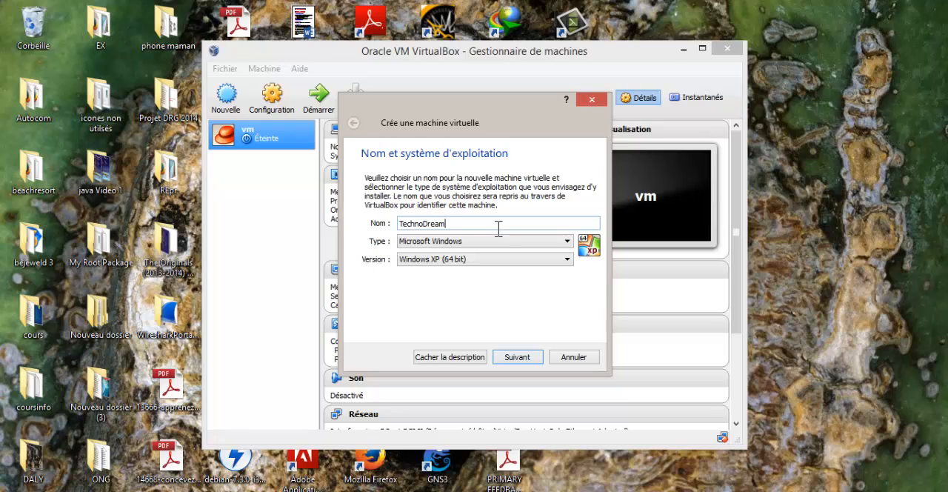
key("Return")
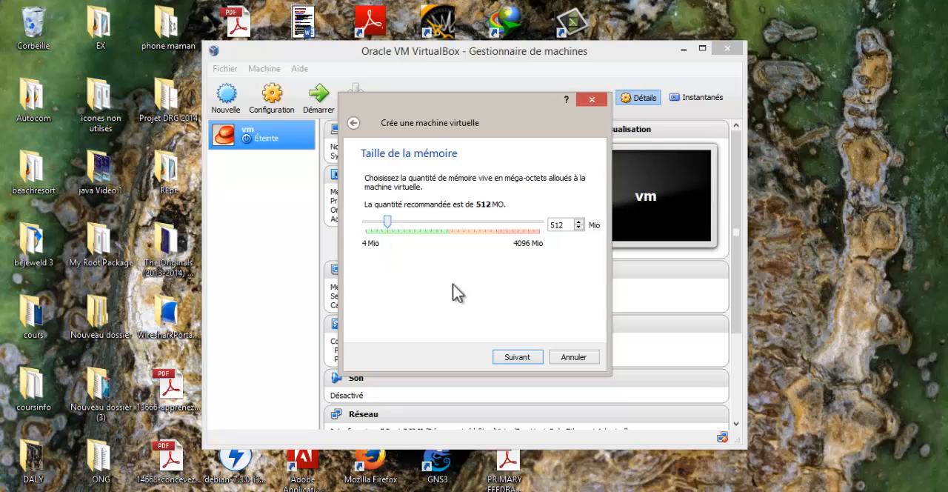
- Accept 512 MB of memory and create a dynamically allocated 10 GB VDI disk named TechnoDream for the machine
left_click(517, 357)
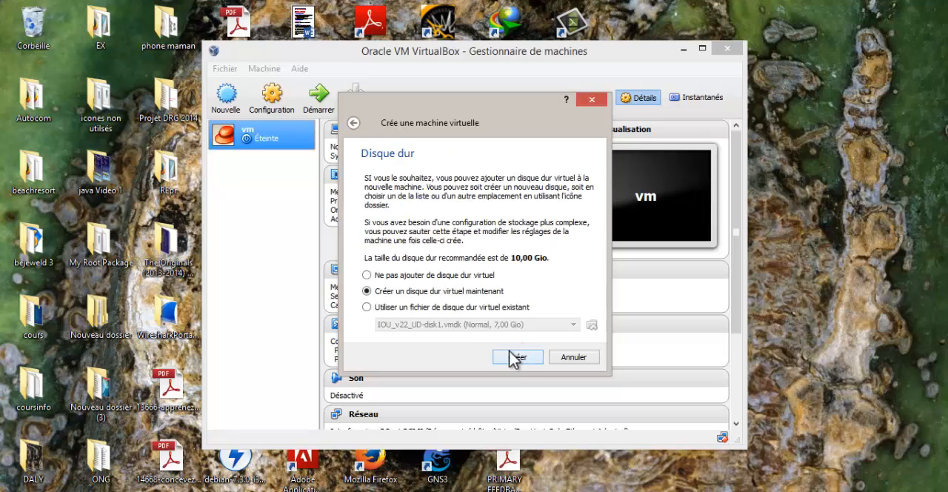
left_click(510, 258)
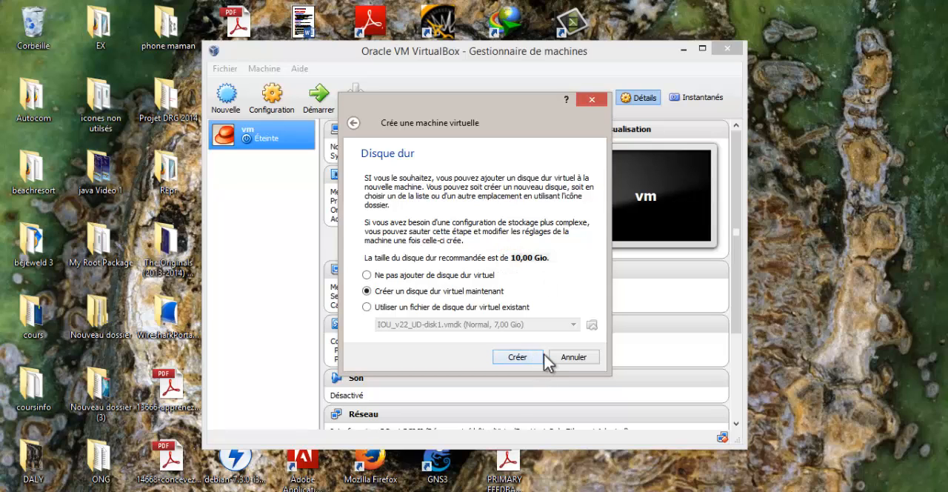
left_click(532, 358)
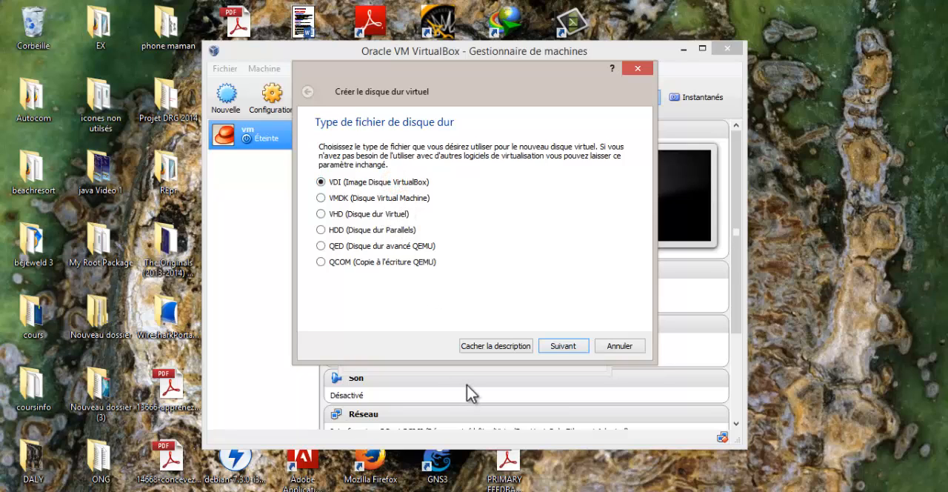
left_click(560, 348)
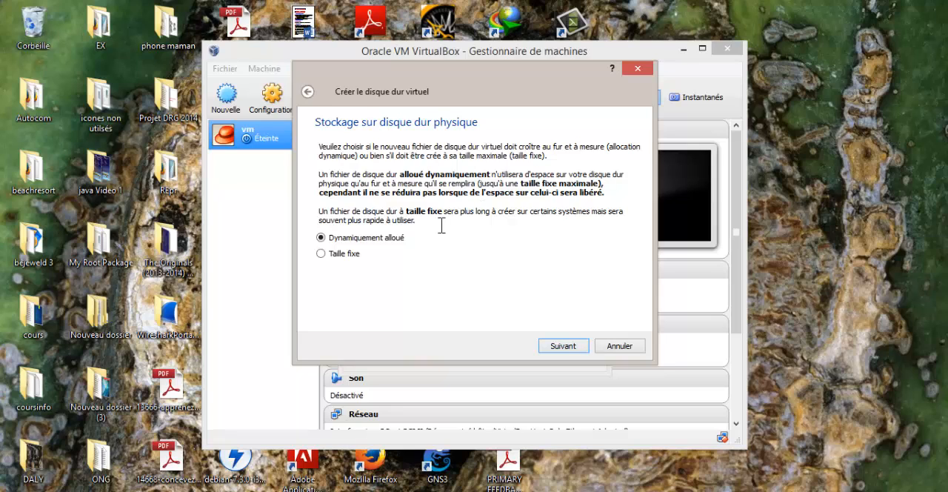
left_click(559, 347)
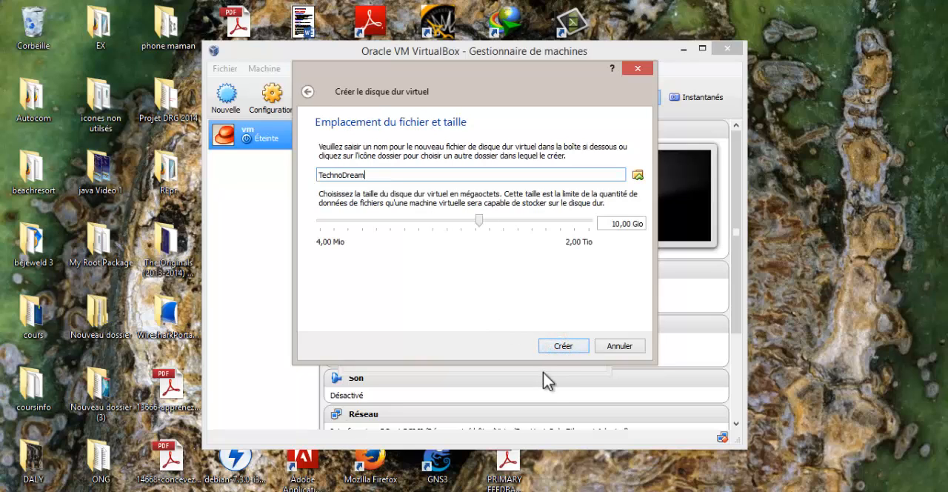
left_click(561, 346)
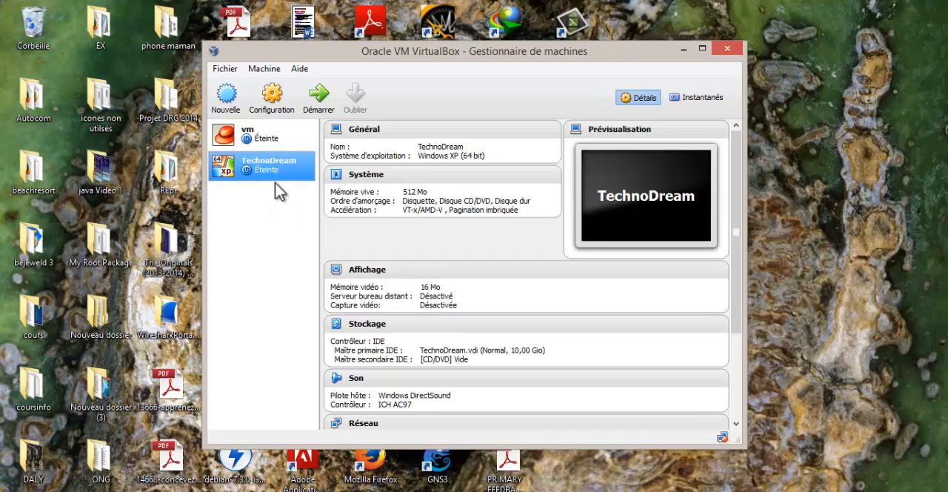
- Start the TechnoDream machine with Windows XP SP3 Dark Lite Edition 2 2011 FRENCH.iso from the Download folder as its startup disk
double_click(250, 174)
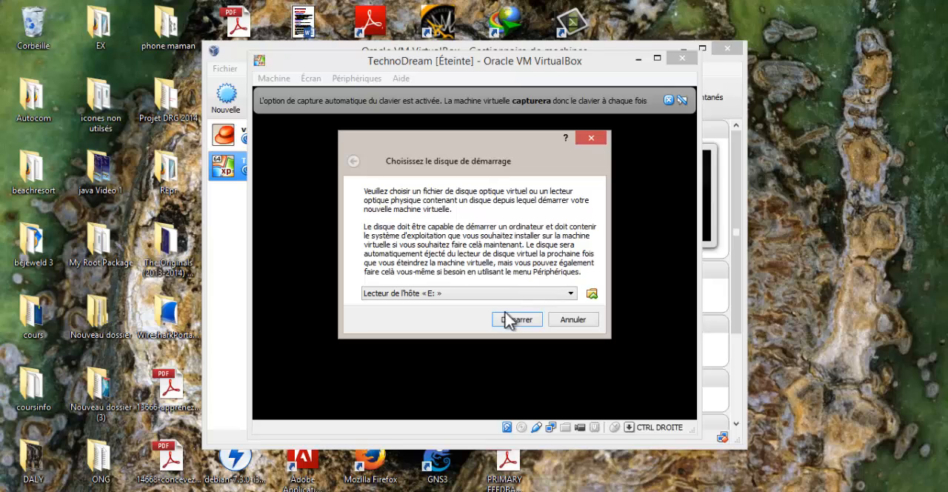
left_click(592, 295)
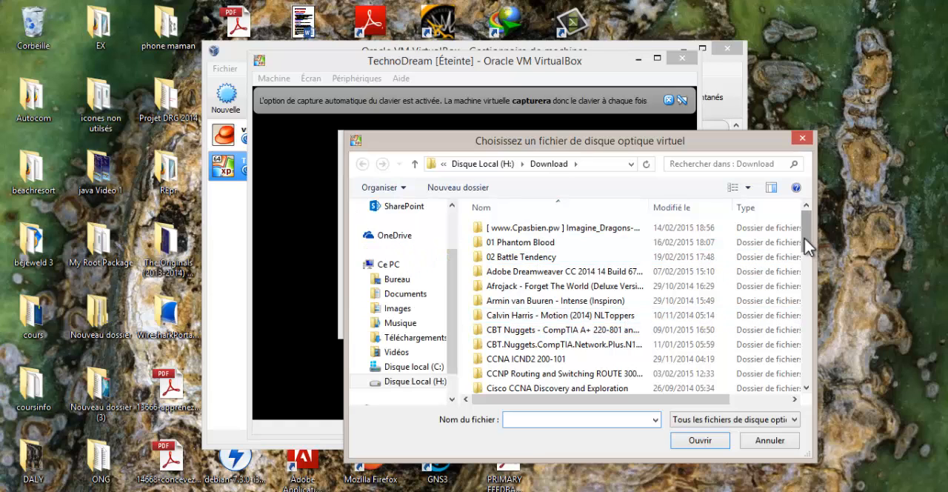
left_click_drag(804, 241, 810, 369)
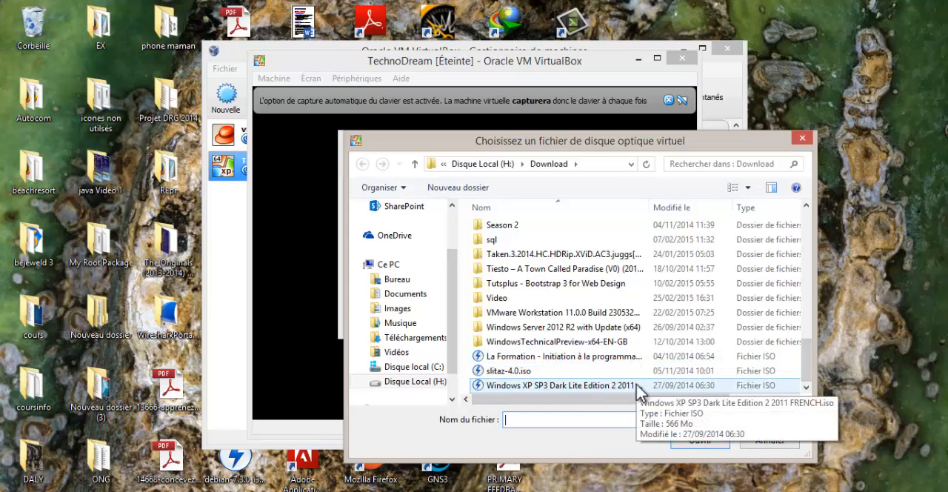
double_click(636, 386)
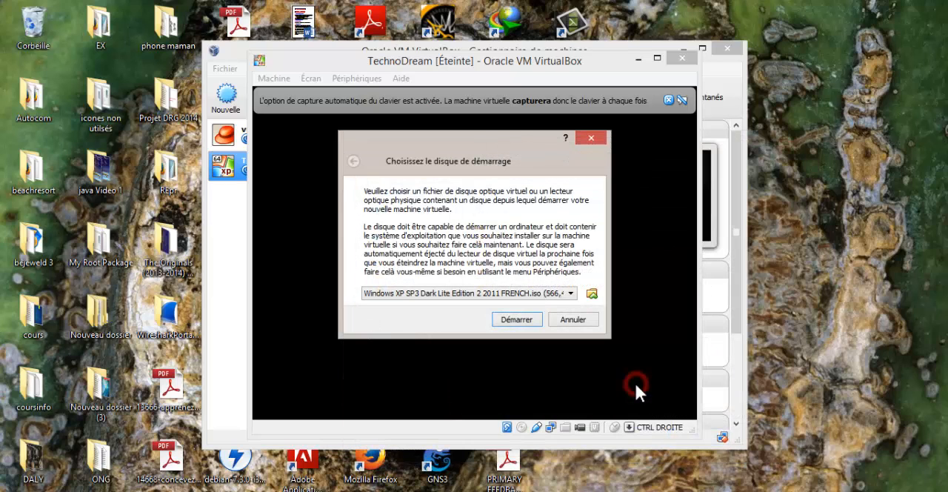
left_click(505, 326)
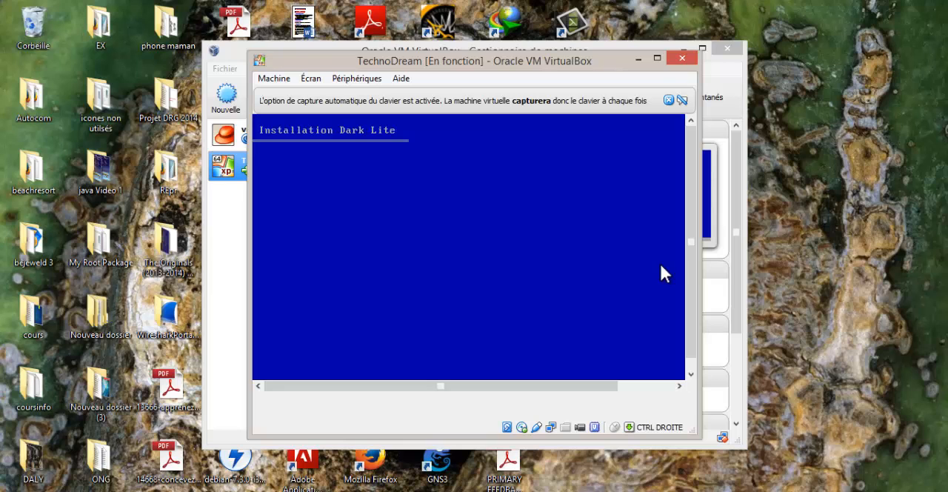
- Enlarge the running TechnoDream window and decline capturing the mouse and keyboard in the machine
left_click_drag(699, 439, 755, 469)
left_click(629, 346)
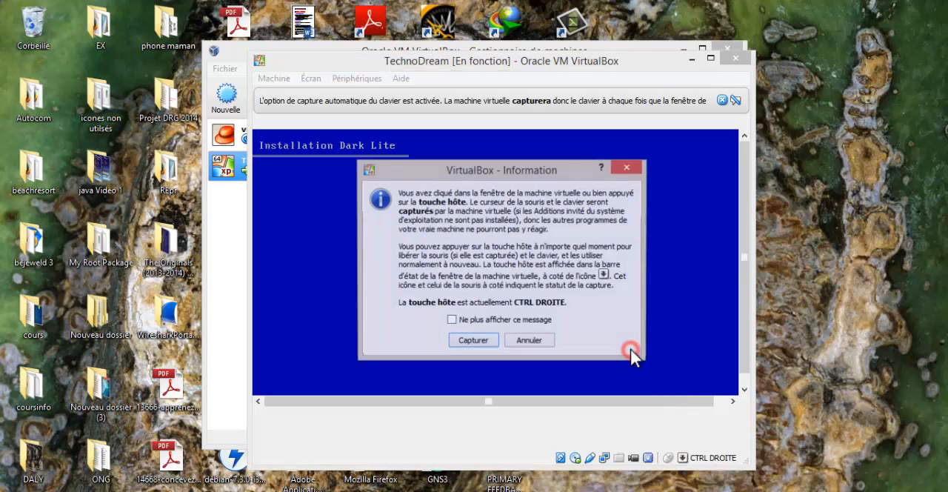
left_click(522, 343)
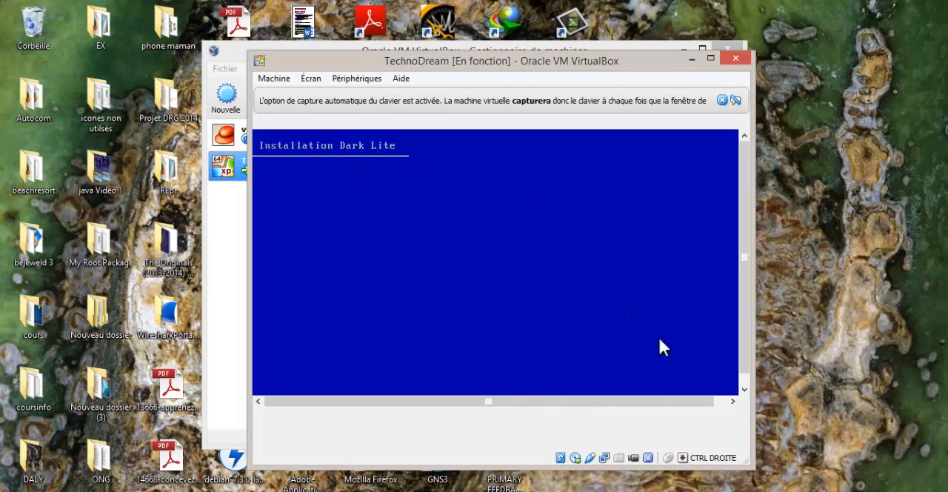
left_click(558, 311)
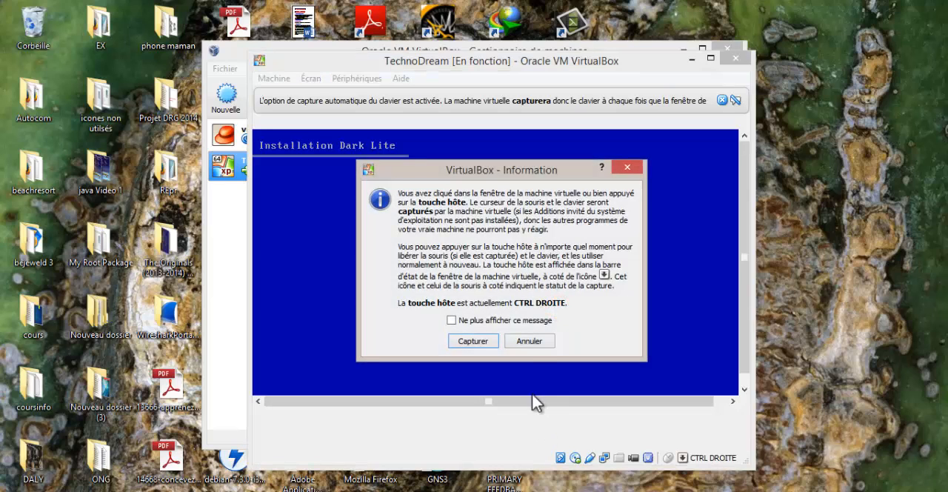
- Resize the TechnoDream window until the whole installer screen fits, declining mouse and keyboard capture
left_click(530, 342)
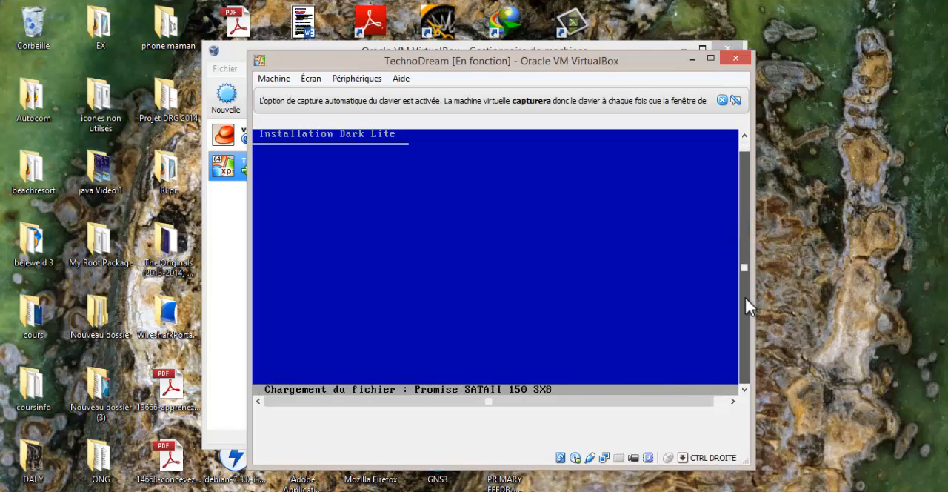
left_click_drag(753, 467, 743, 433)
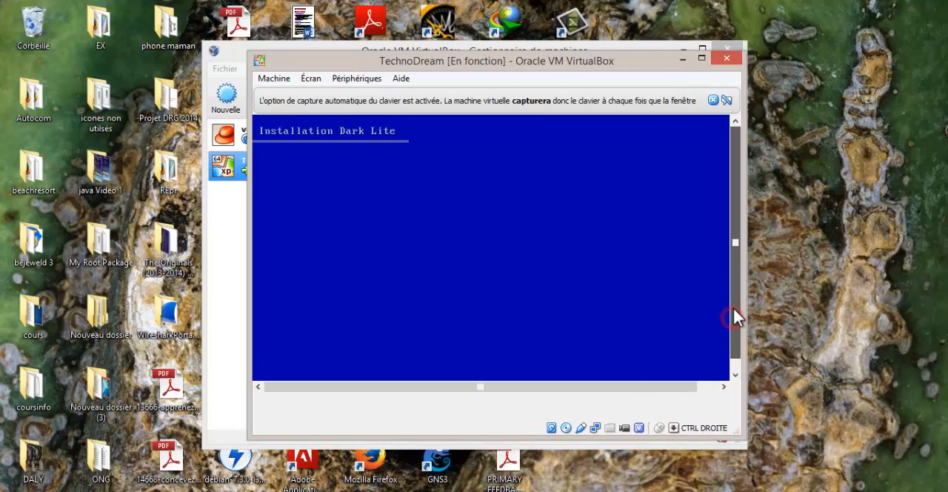
left_click_drag(738, 432, 803, 474)
left_click(673, 293)
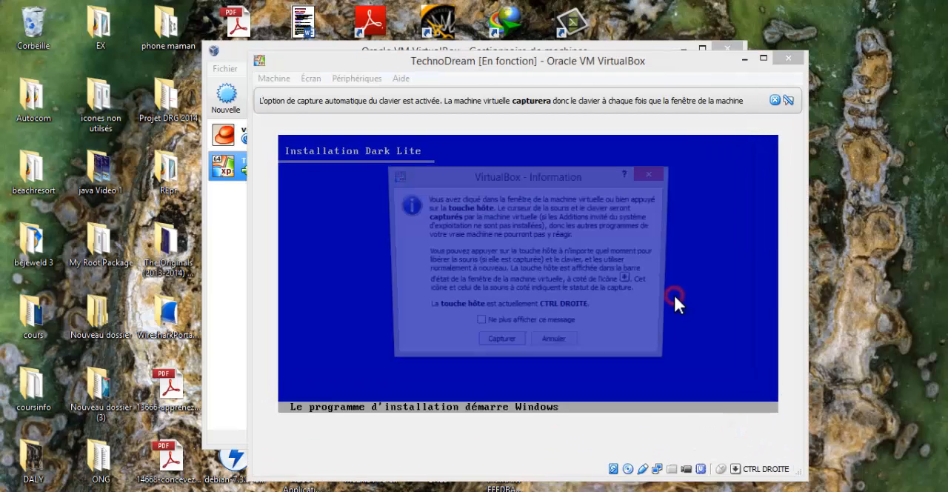
left_click(561, 346)
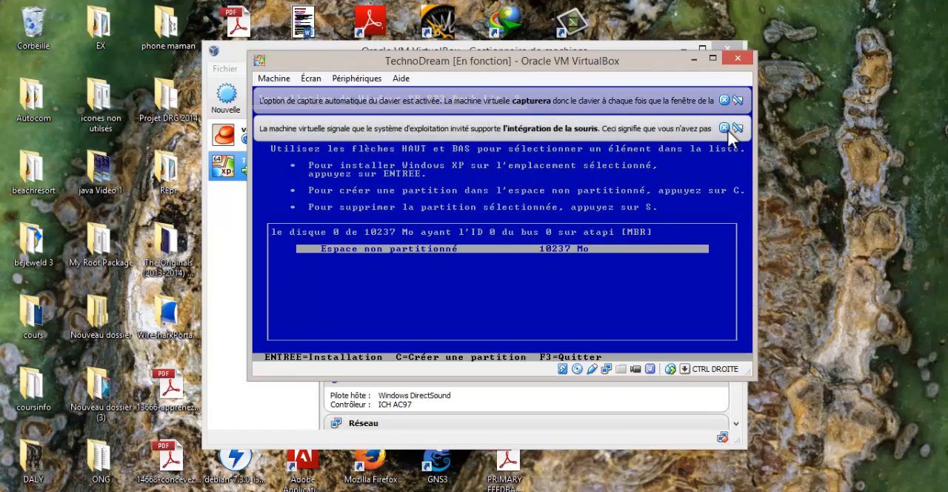
- Dismiss the mouse integration and keyboard capture notices and choose the unpartitioned disk space as the Windows XP installation location
left_click(723, 128)
left_click(723, 100)
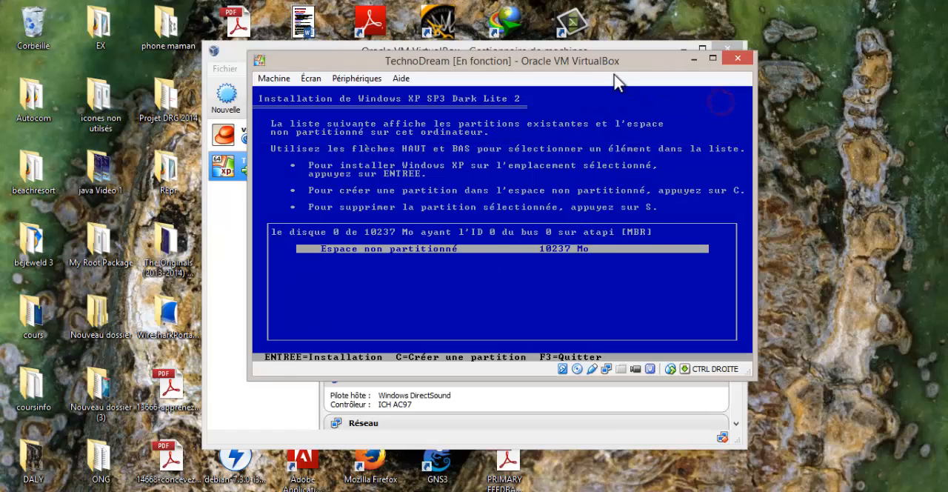
left_click(600, 60)
key("Return")
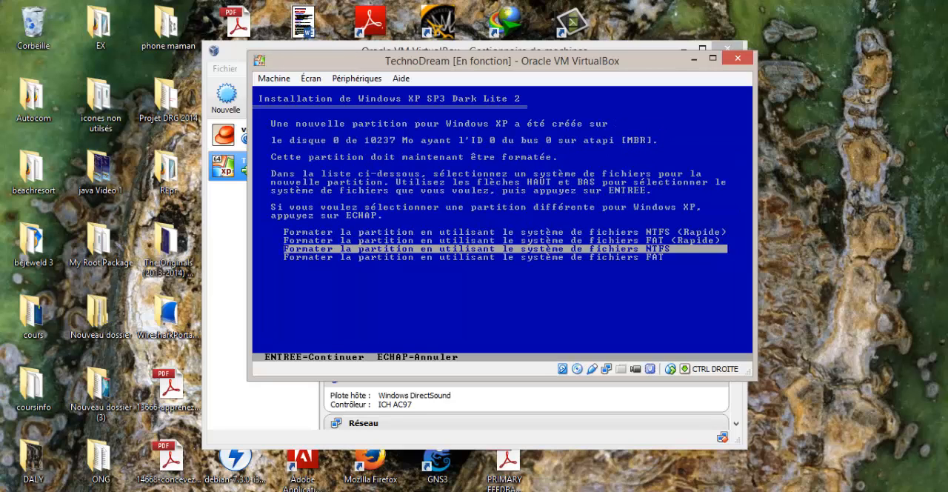
- Format the new partition with the NTFS file system, using the regular rather than the quick option
key("Down")
key("Up")
key("Return")
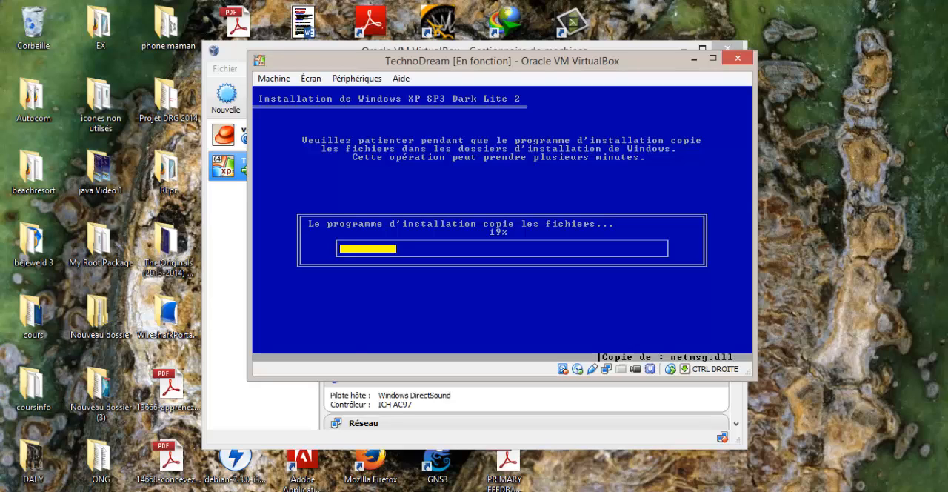
left_click(742, 489)
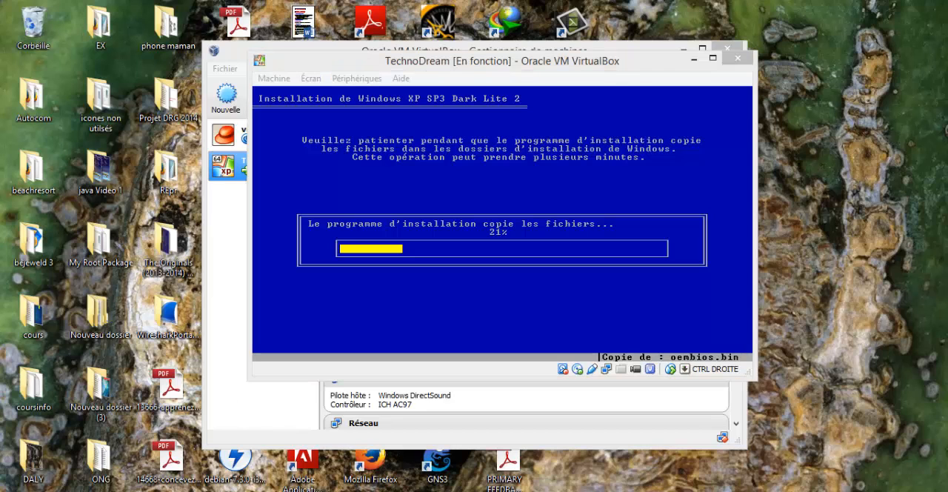
left_click(894, 457)
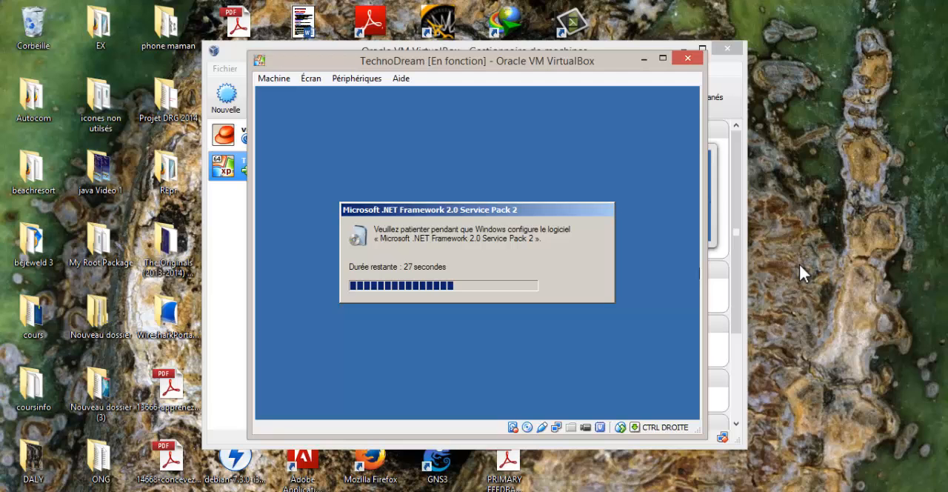
left_click(798, 266)
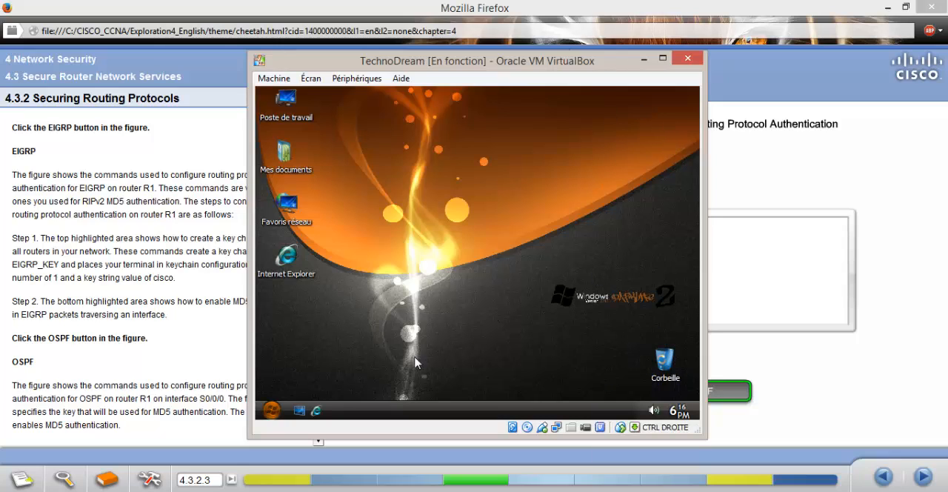
- Look through the drives and folders in Poste de travail on the installed Windows XP, and close its window
left_click(271, 410)
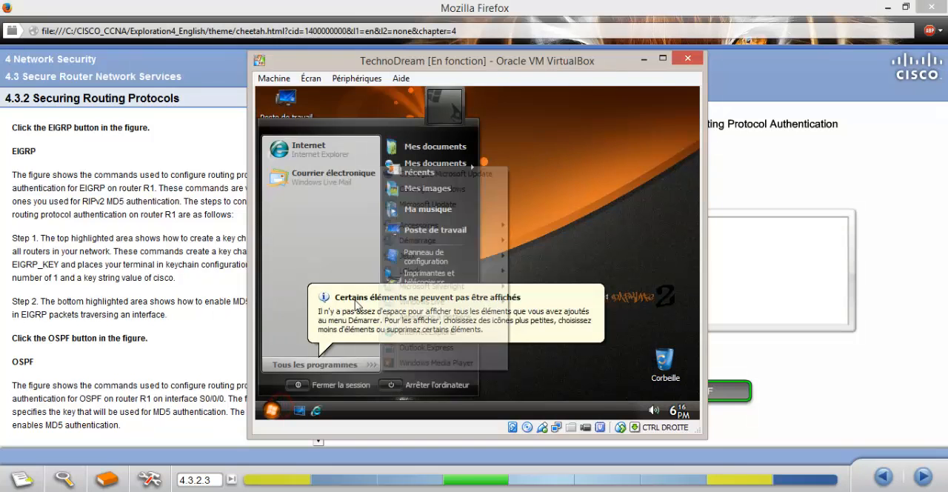
left_click(343, 314)
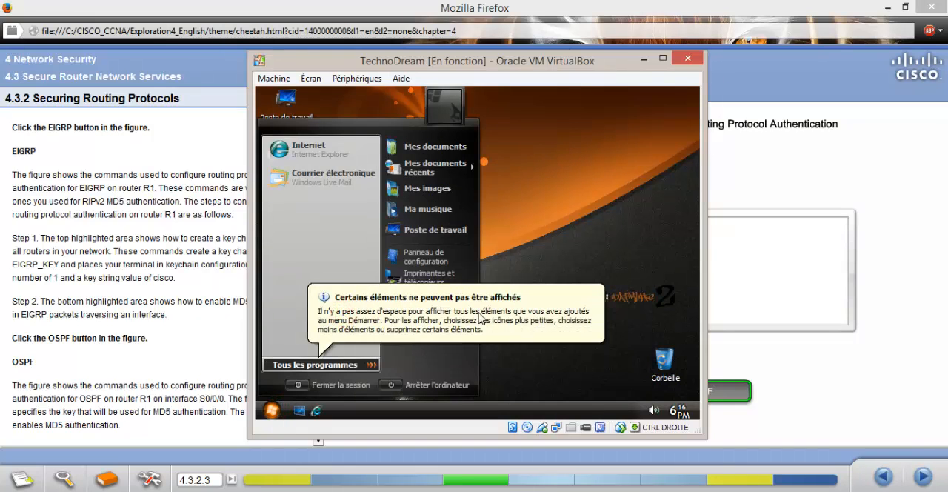
left_click(533, 327)
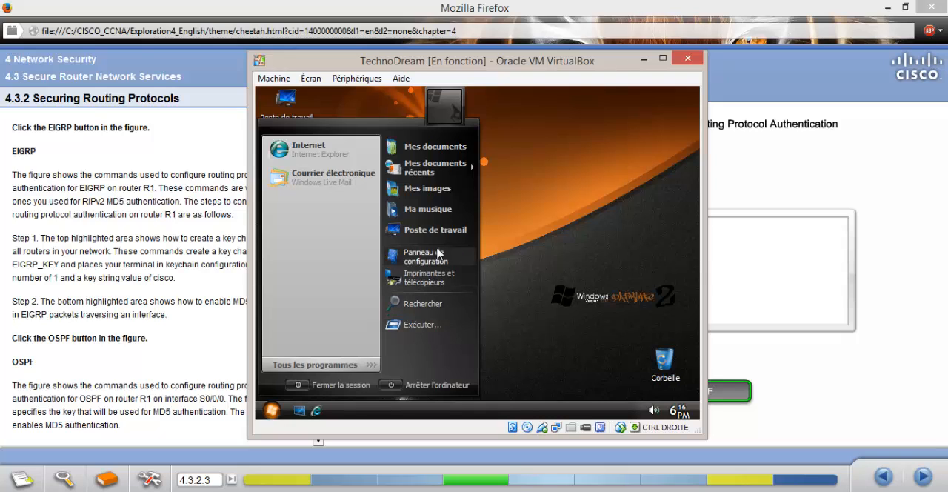
left_click(433, 232)
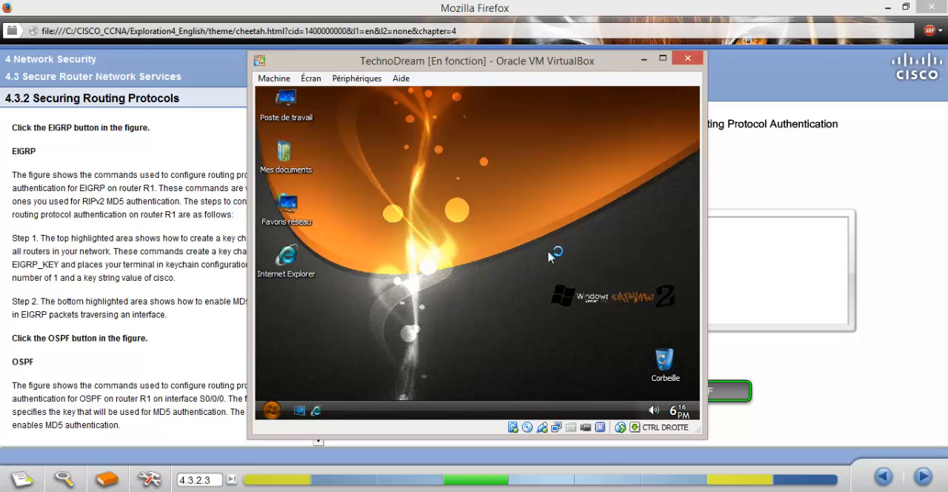
scroll(557, 286, "down", 3)
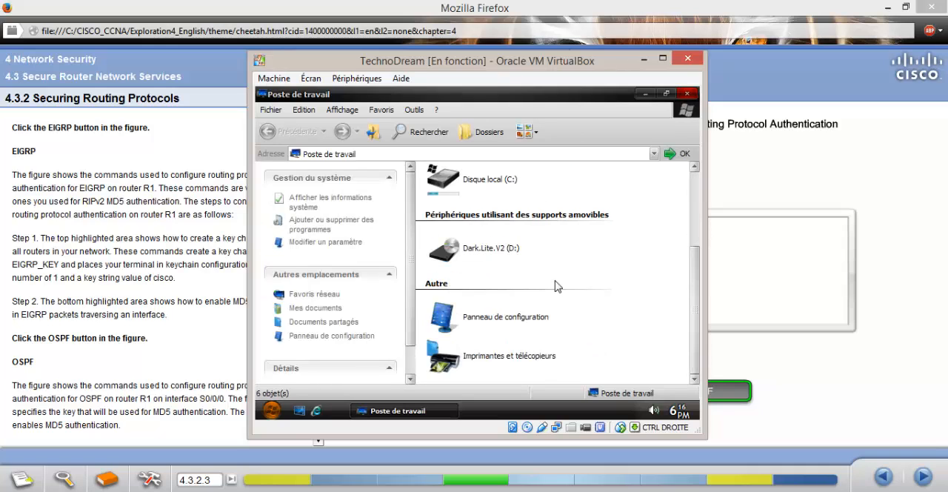
scroll(556, 286, "up", 3)
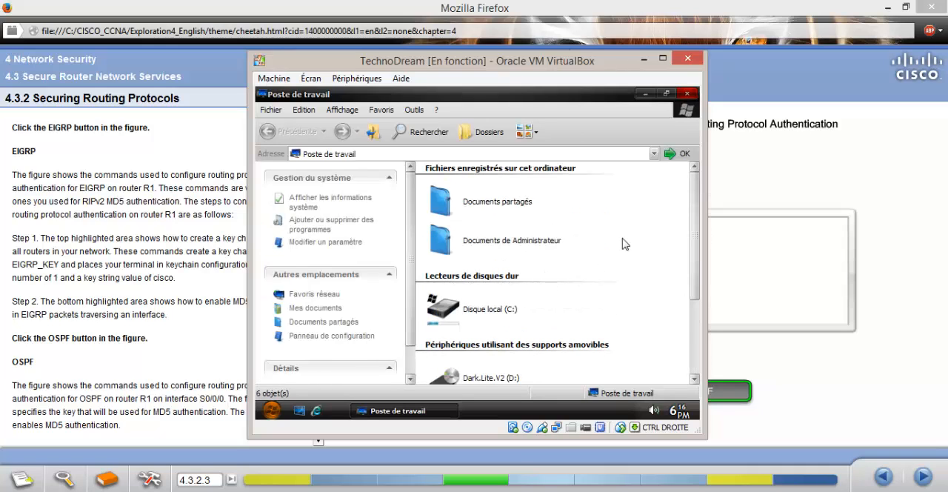
left_click(688, 94)
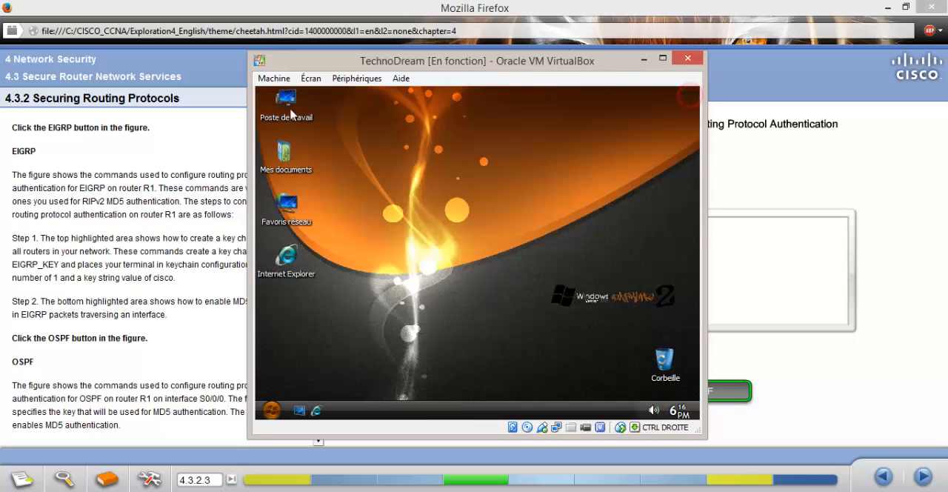
- Review the virtual machine's available commands for machine control, display modes, devices such as USB, network and shared folders, and help
left_click(273, 78)
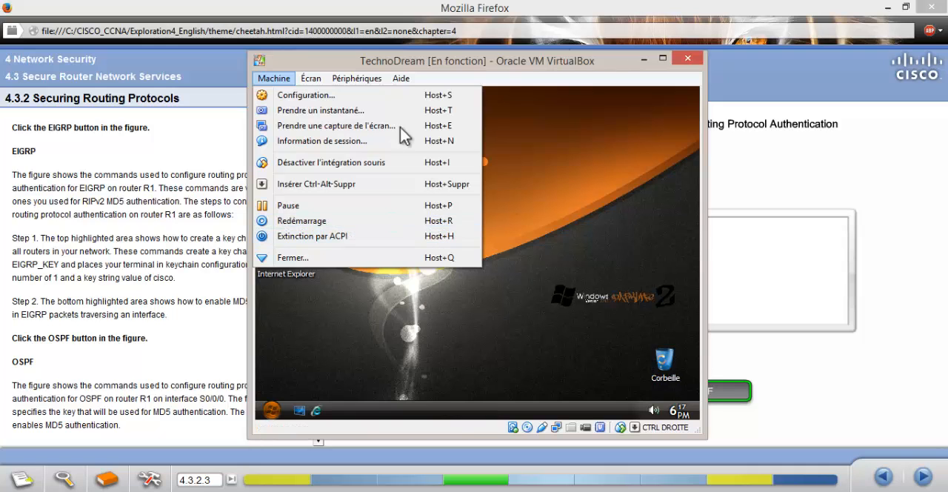
left_click(311, 78)
left_click(311, 77)
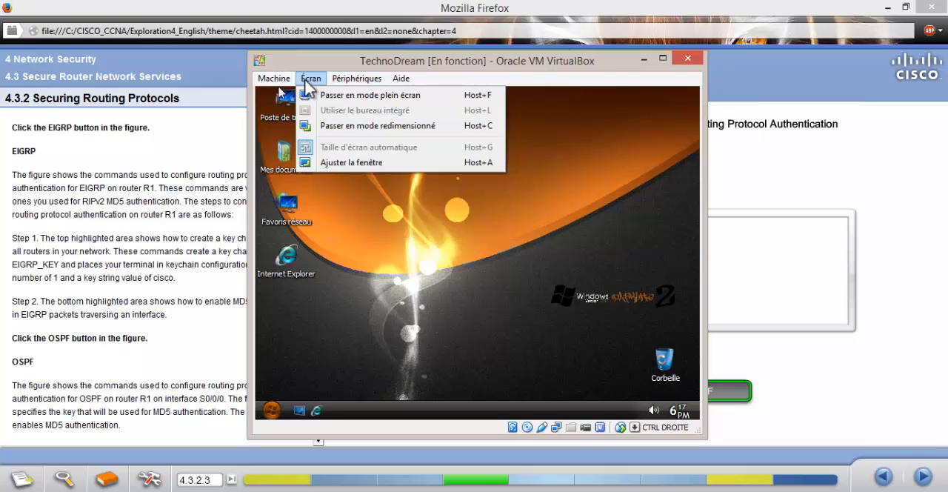
mouse_move(339, 80)
mouse_move(339, 95)
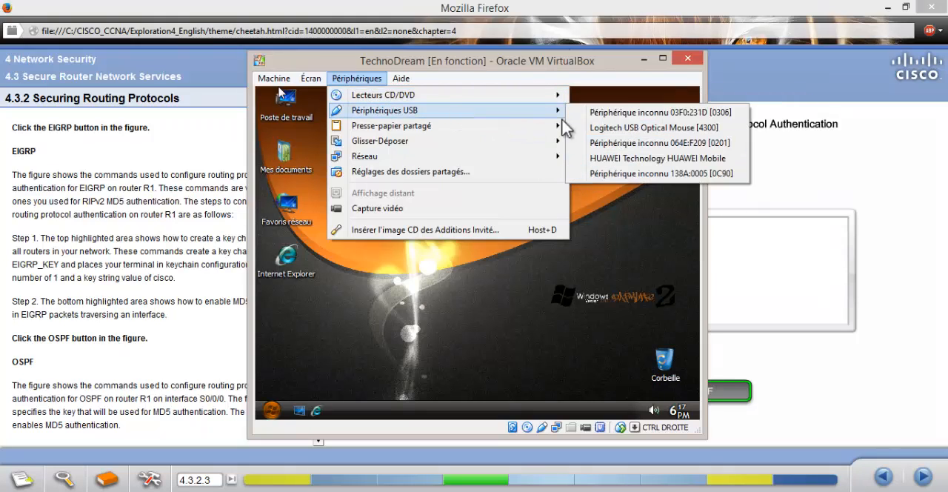
mouse_move(547, 126)
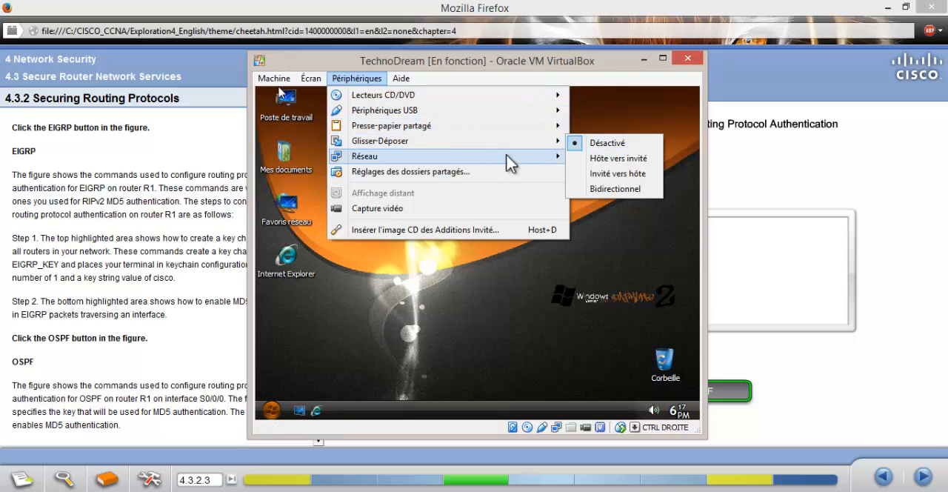
mouse_move(445, 153)
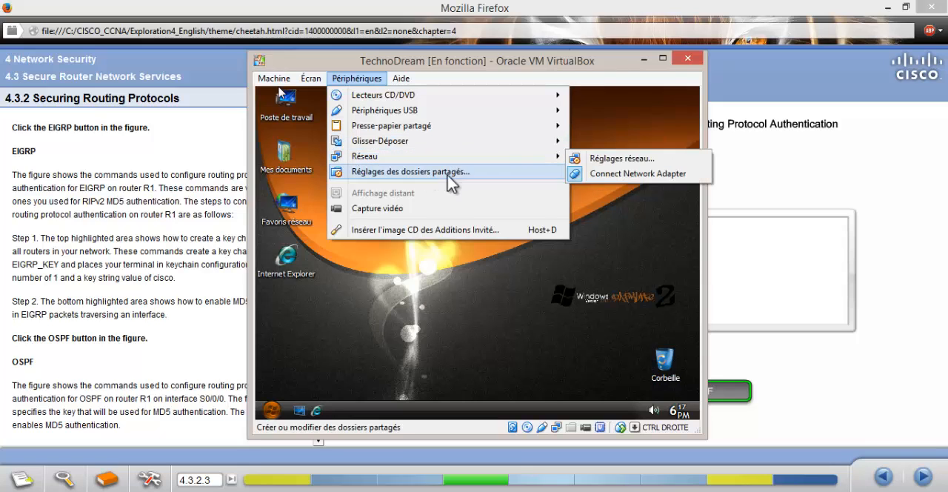
mouse_move(409, 117)
mouse_move(403, 83)
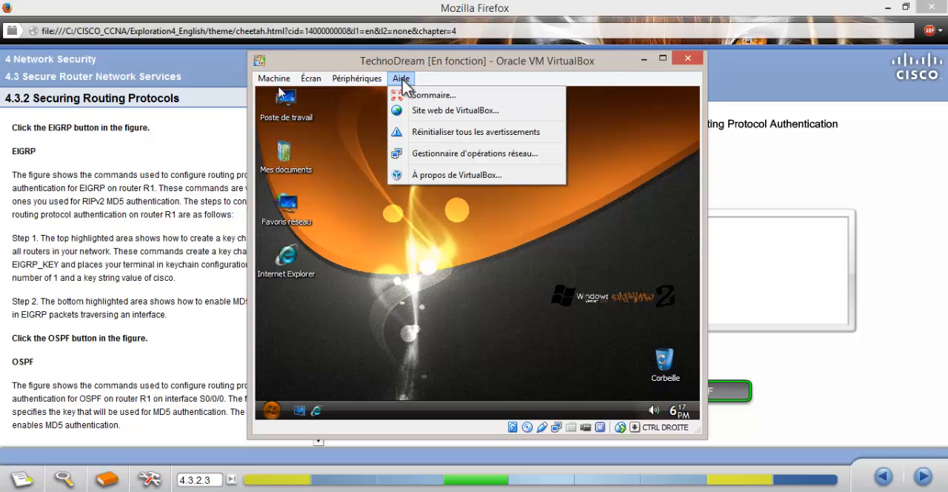
left_click(436, 77)
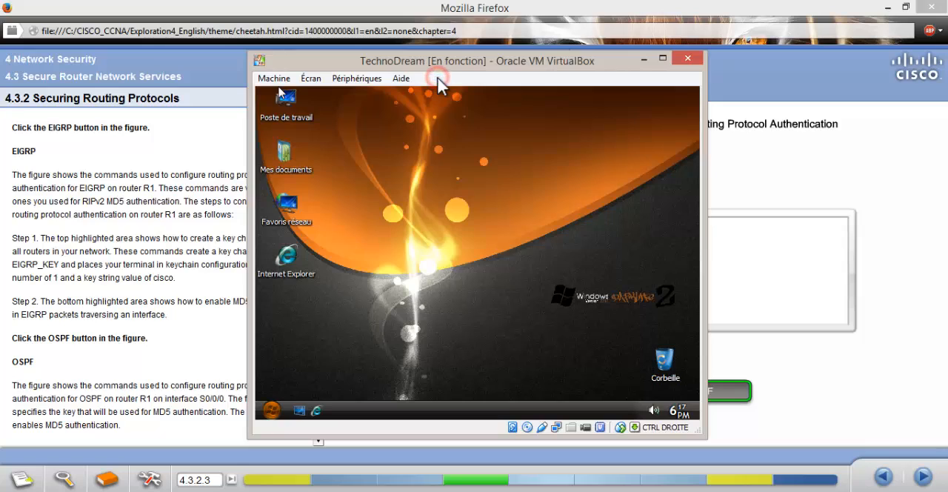